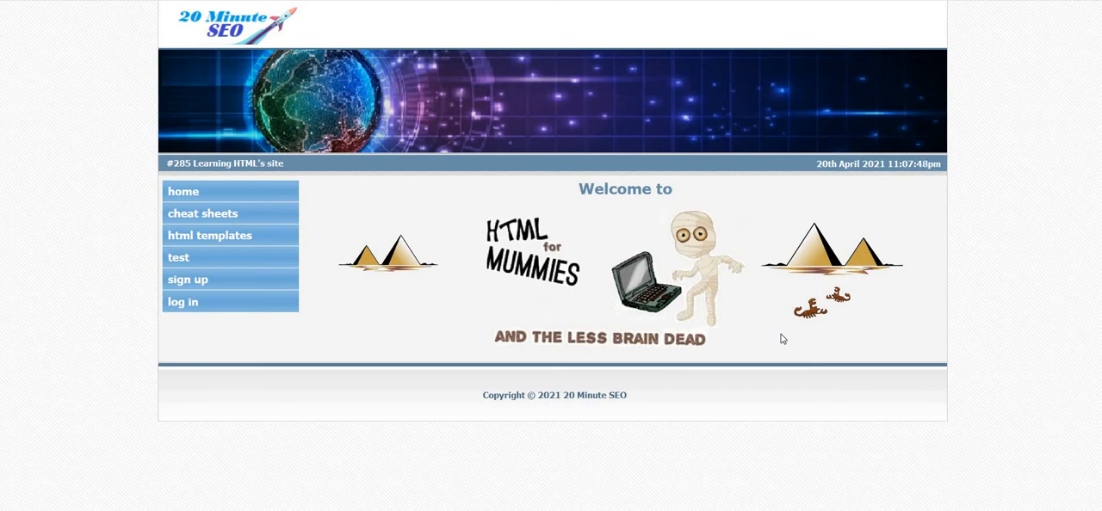
Look through the site's Test, Cheat Sheets and HTML Templates pages, finishing on the Home page.
{"action": "left_click", "coordinate": [180, 259]}
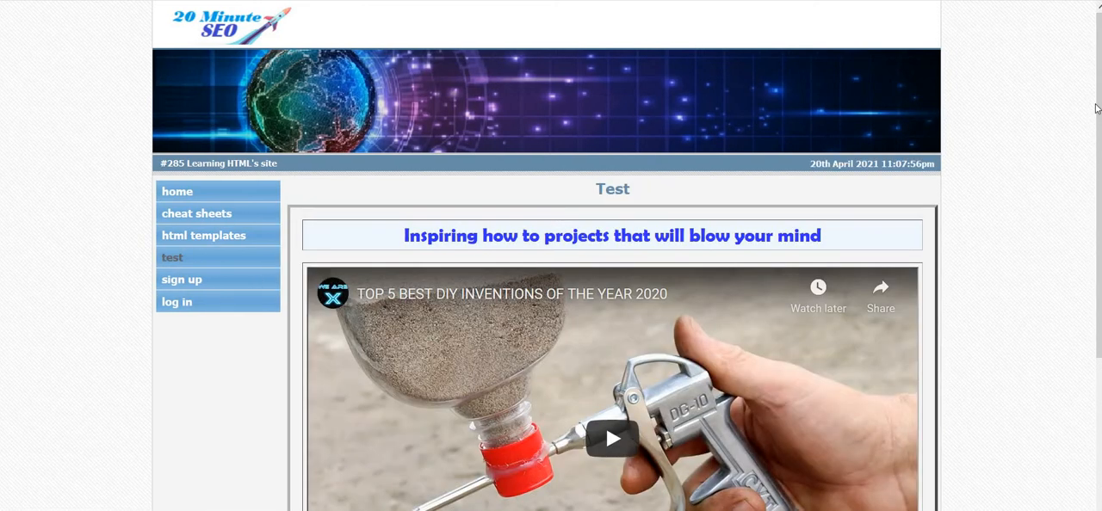
{"action": "left_click", "coordinate": [196, 219]}
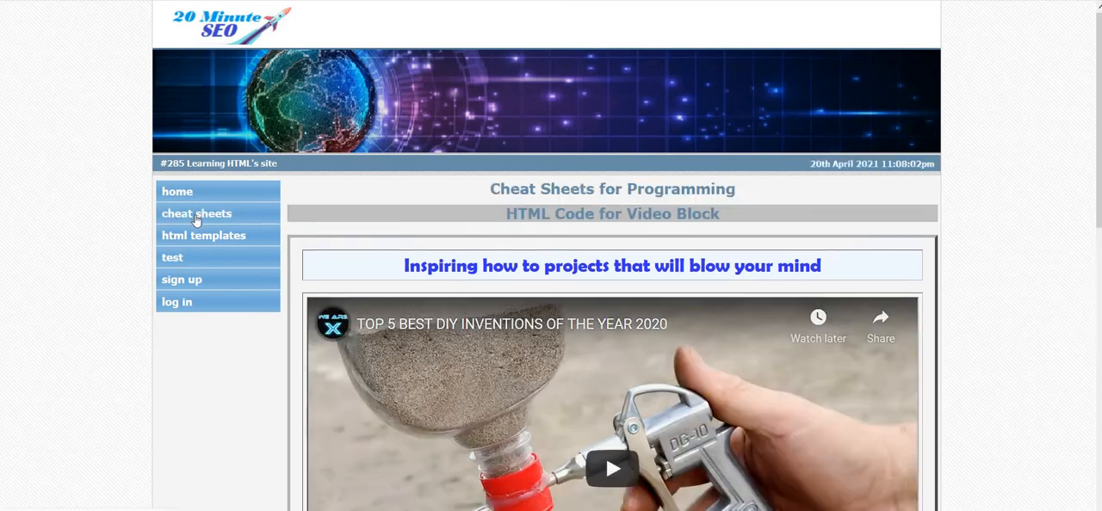
{"action": "left_click", "coordinate": [200, 239]}
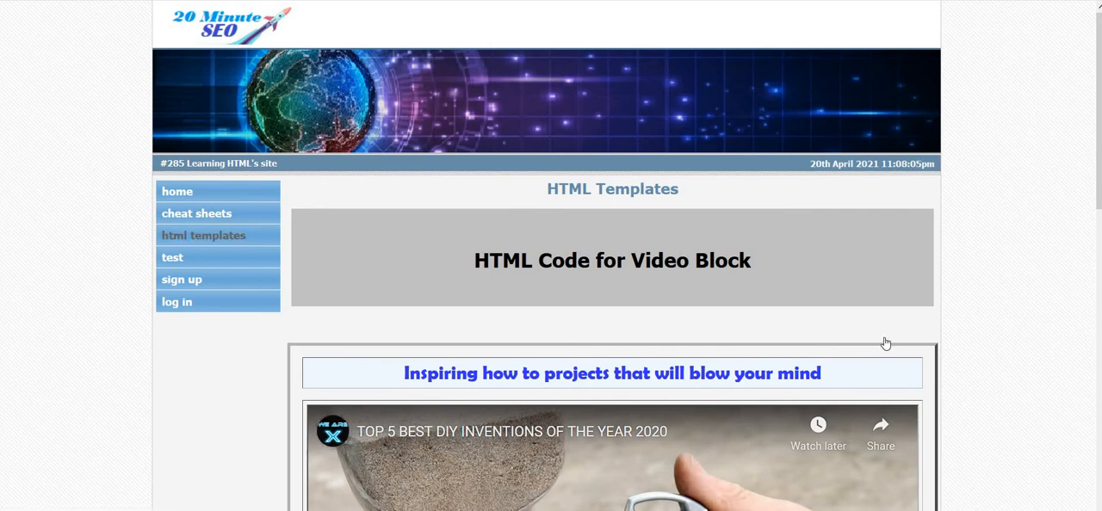
{"action": "scroll", "coordinate": [885, 343], "scroll_direction": "down", "scroll_amount": 3}
{"action": "scroll", "coordinate": [450, 221], "scroll_direction": "up", "scroll_amount": 2}
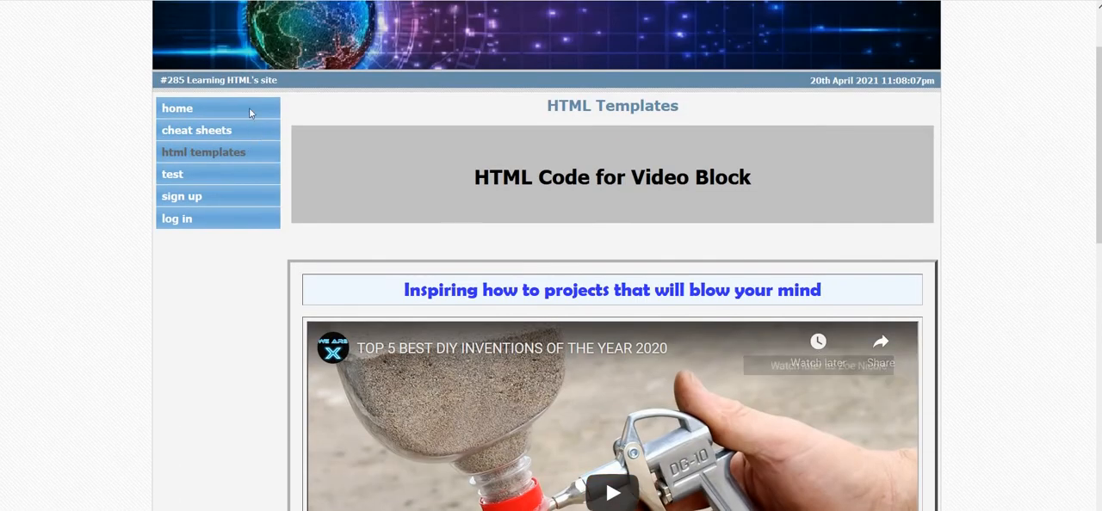
{"action": "left_click", "coordinate": [180, 110]}
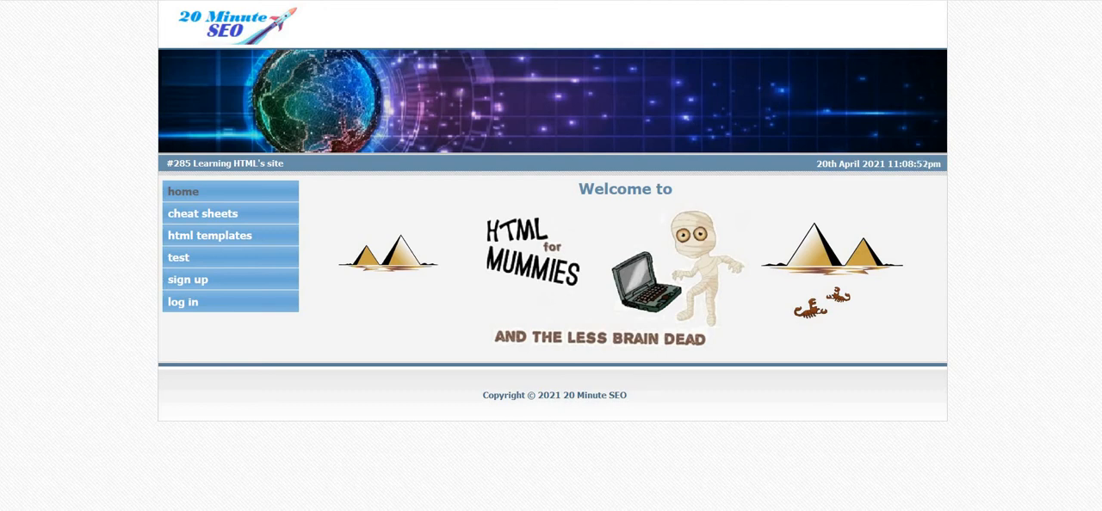
Open the Home page for editing in My Site Pages and copy the image URL from its content code.
{"action": "left_click", "coordinate": [688, 481]}
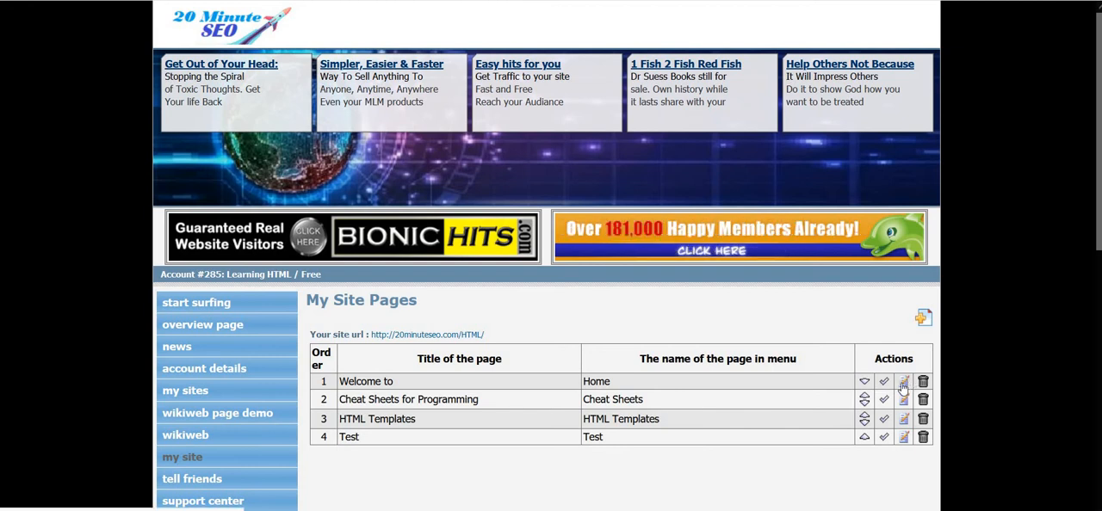
{"action": "left_click", "coordinate": [903, 384]}
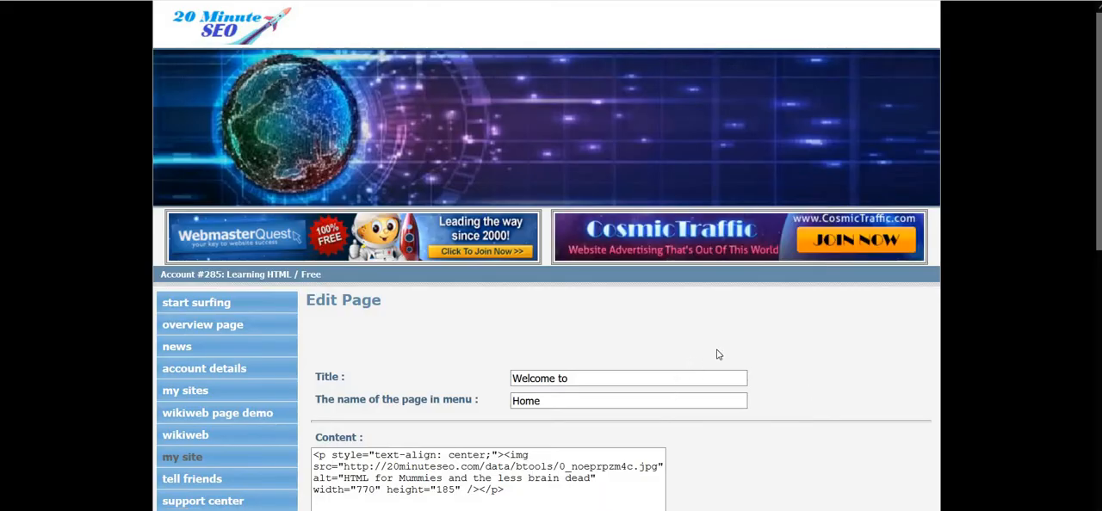
{"action": "scroll", "coordinate": [701, 359], "scroll_direction": "down", "scroll_amount": 1}
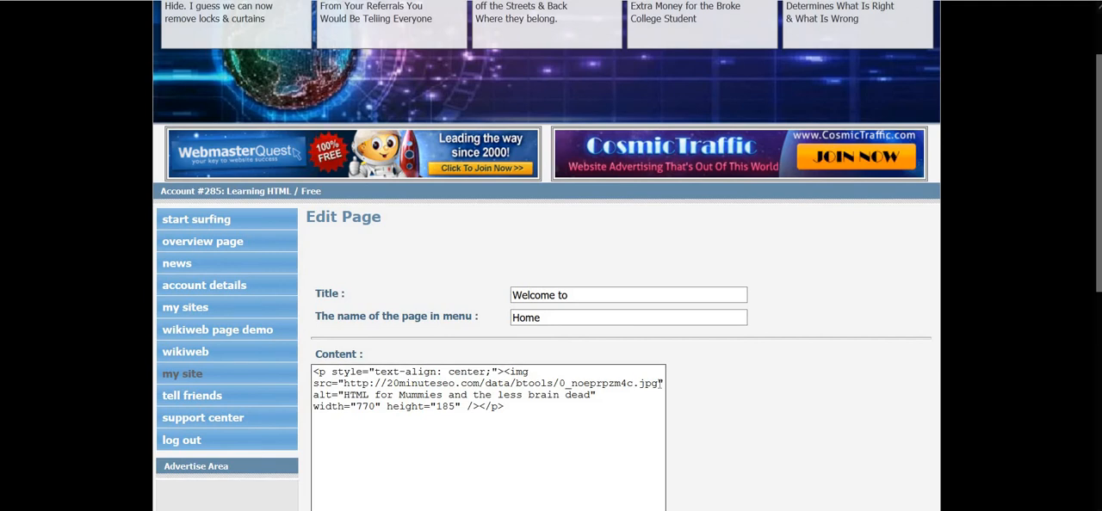
{"action": "left_click_drag", "start_coordinate": [657, 384], "coordinate": [346, 393]}
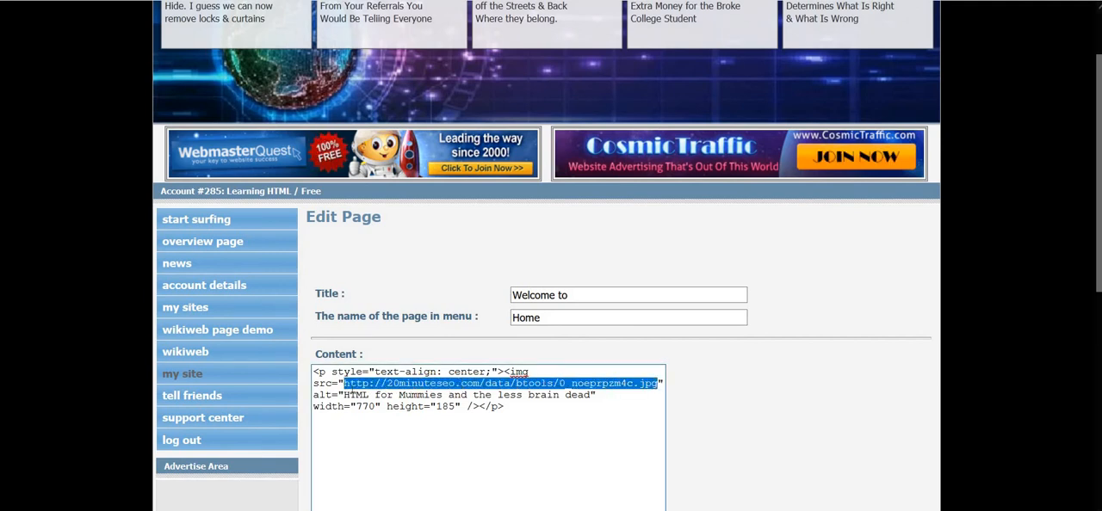
{"action": "right_click", "coordinate": [350, 392]}
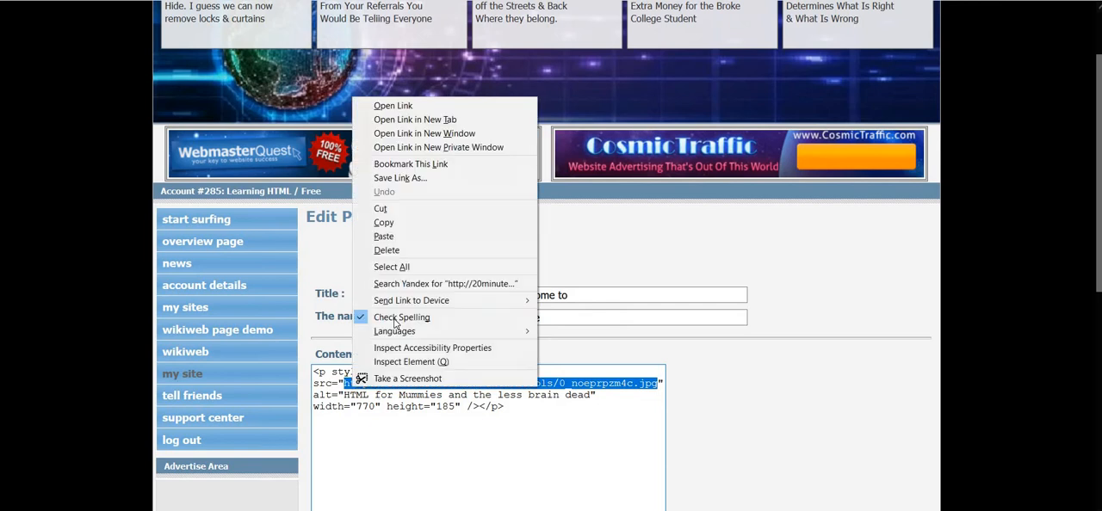
{"action": "left_click", "coordinate": [448, 222]}
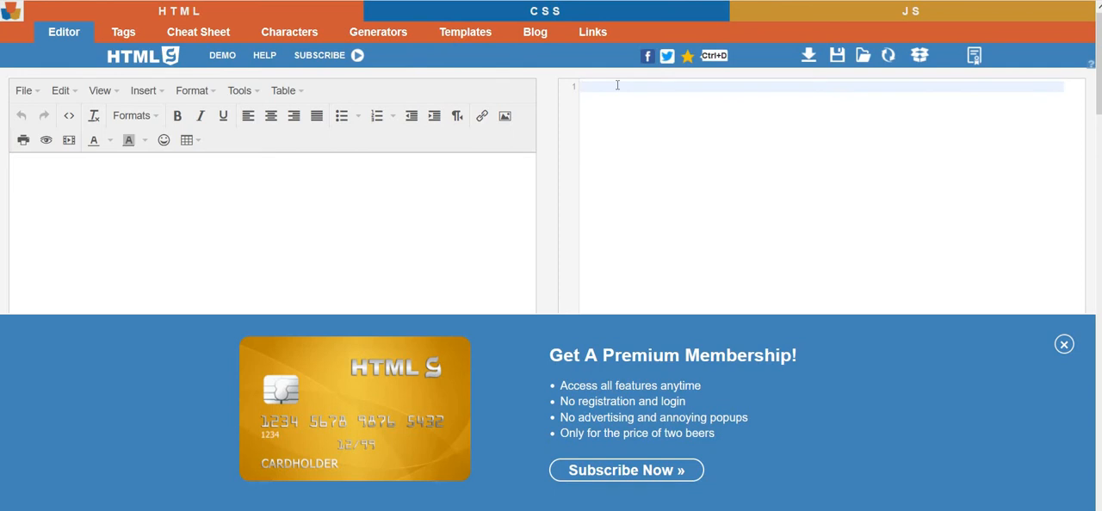
Switch to the HTMLG editor, add four blank lines in the visual editor and centre the current line.
{"action": "key", "text": "Return"}
{"action": "key", "text": "Return"}
{"action": "key", "text": "Return"}
{"action": "key", "text": "Return"}
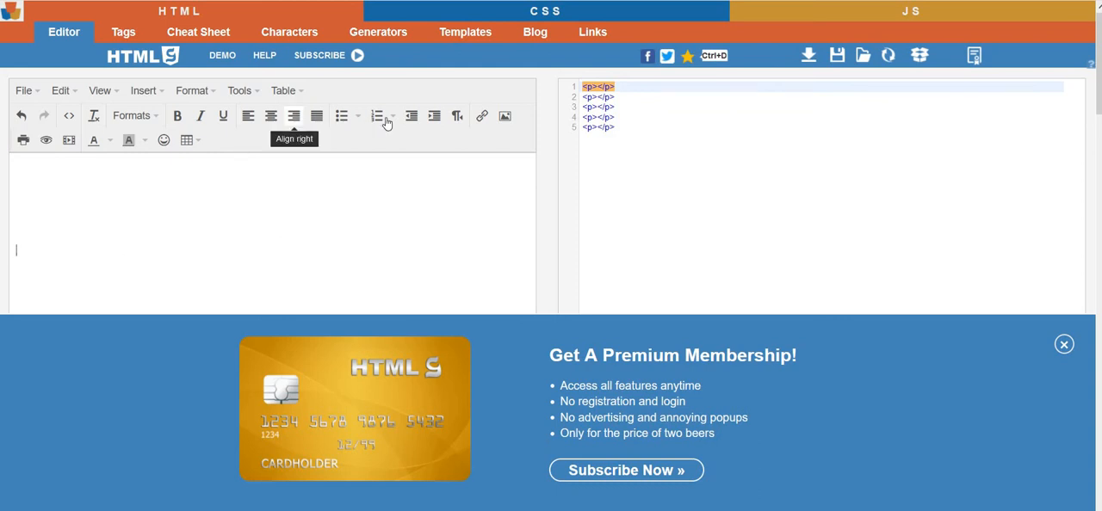
{"action": "left_click", "coordinate": [273, 125]}
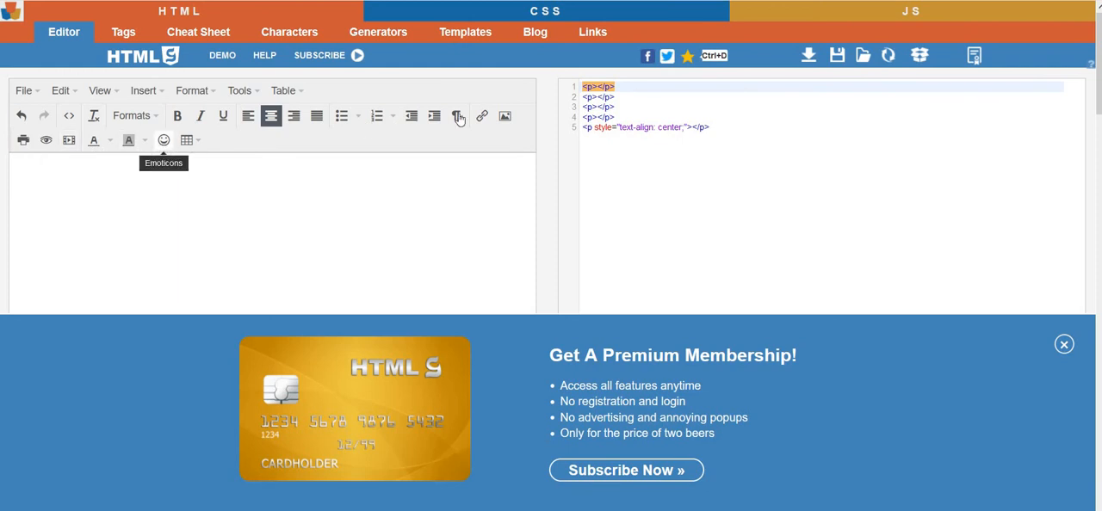
Start inserting an image on the centred line, using the copied image URL as its source.
{"action": "left_click", "coordinate": [504, 117]}
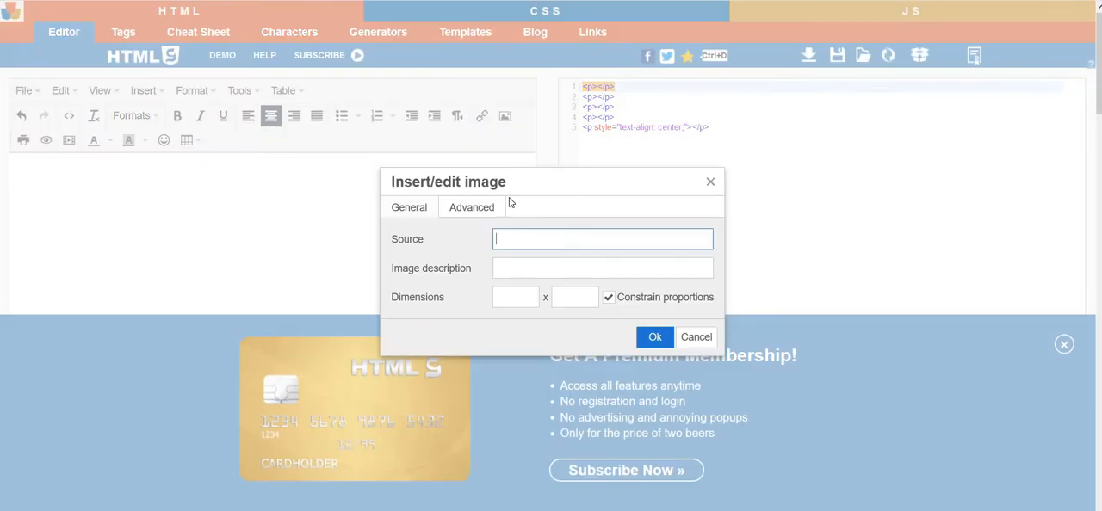
{"action": "right_click", "coordinate": [514, 244]}
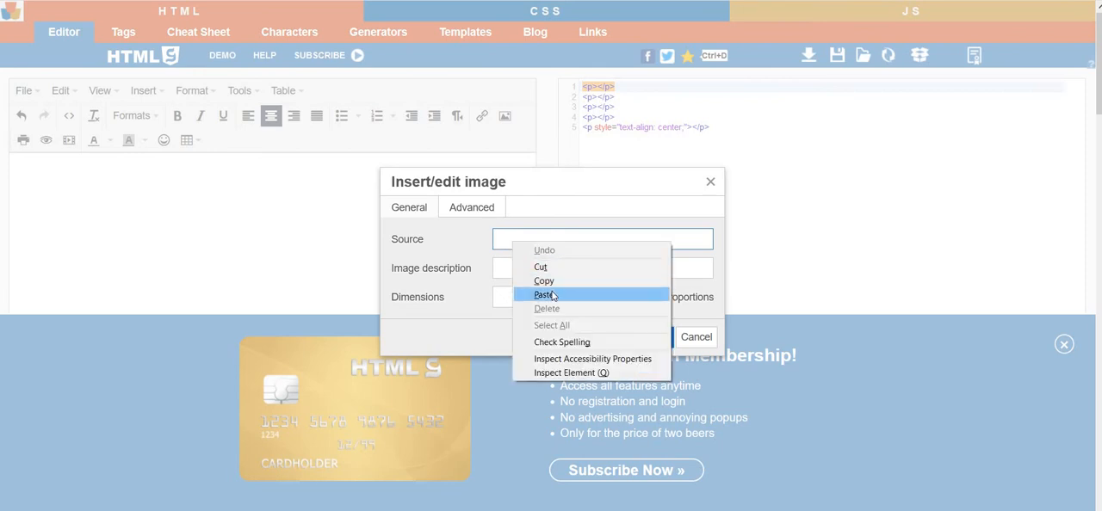
{"action": "left_click", "coordinate": [548, 294]}
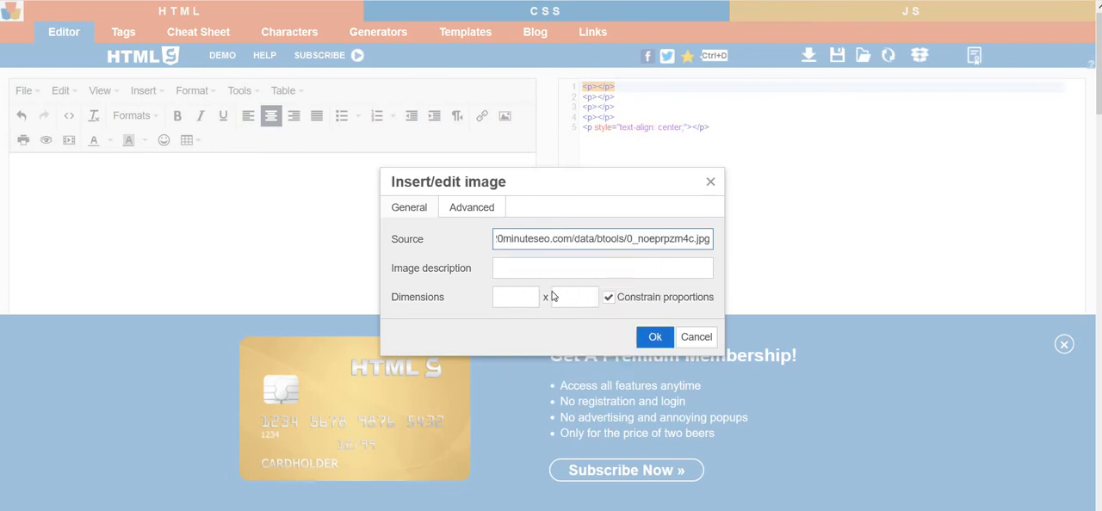
Set the image description to "HTML for Mummies and the less brain dead".
{"action": "left_click", "coordinate": [509, 269]}
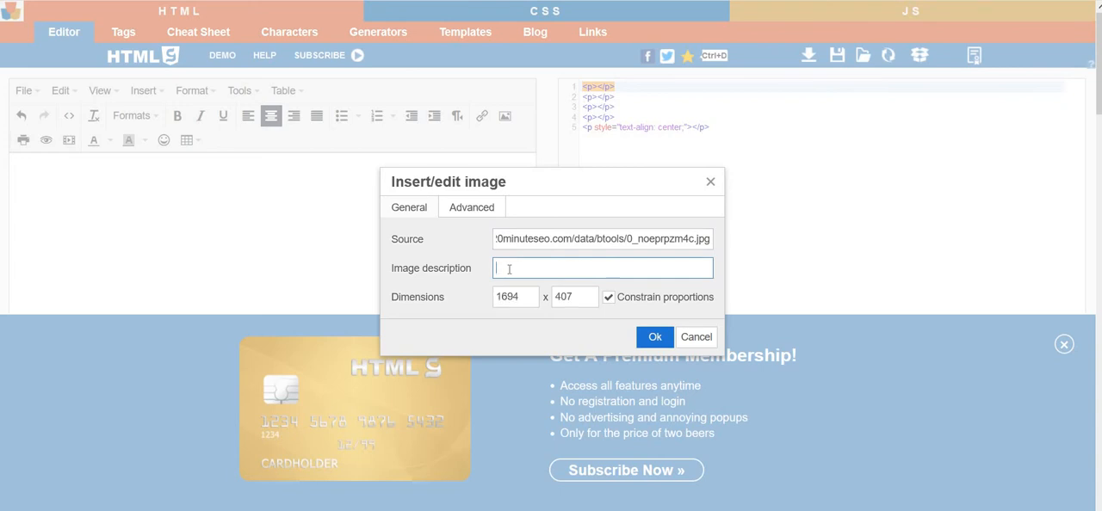
{"action": "type", "text": "Ht"}
{"action": "type", "text": "TML"}
{"action": "type", "text": " for "}
{"action": "type", "text": "Mummies"}
{"action": "type", "text": " and t"}
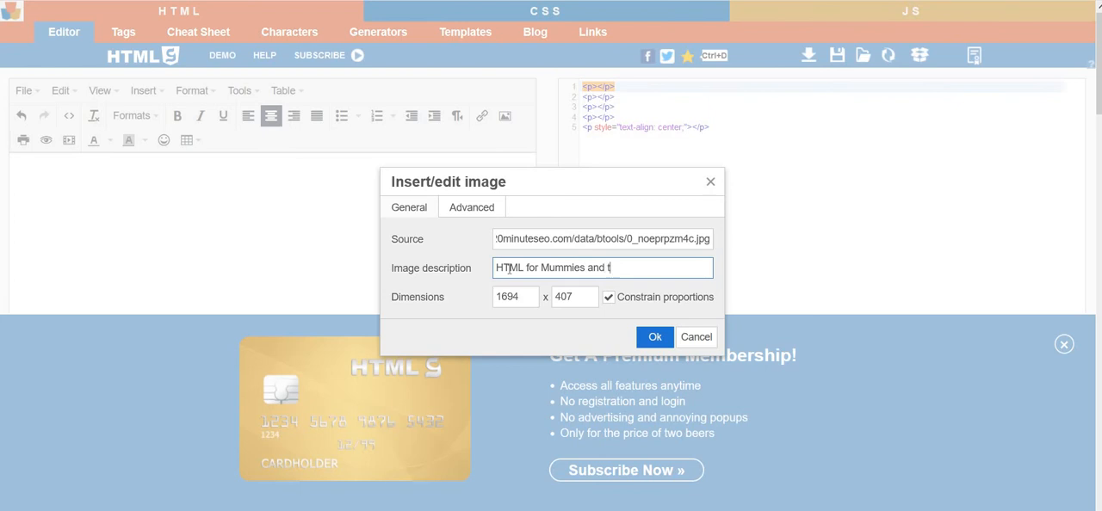
{"action": "type", "text": "he less brain dead"}
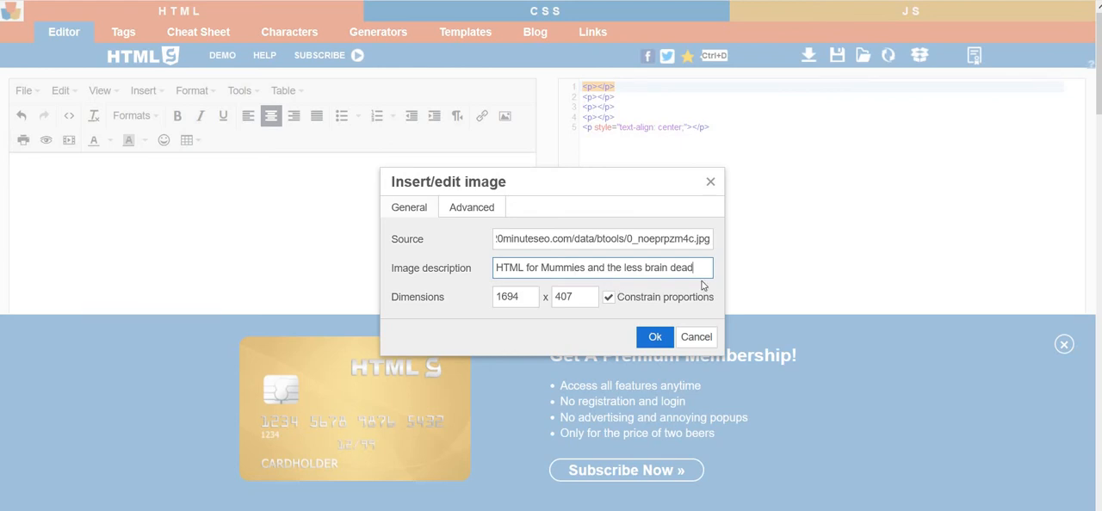
Set the image width to 770 with proportions constrained and insert the image.
{"action": "key", "text": "Tab"}
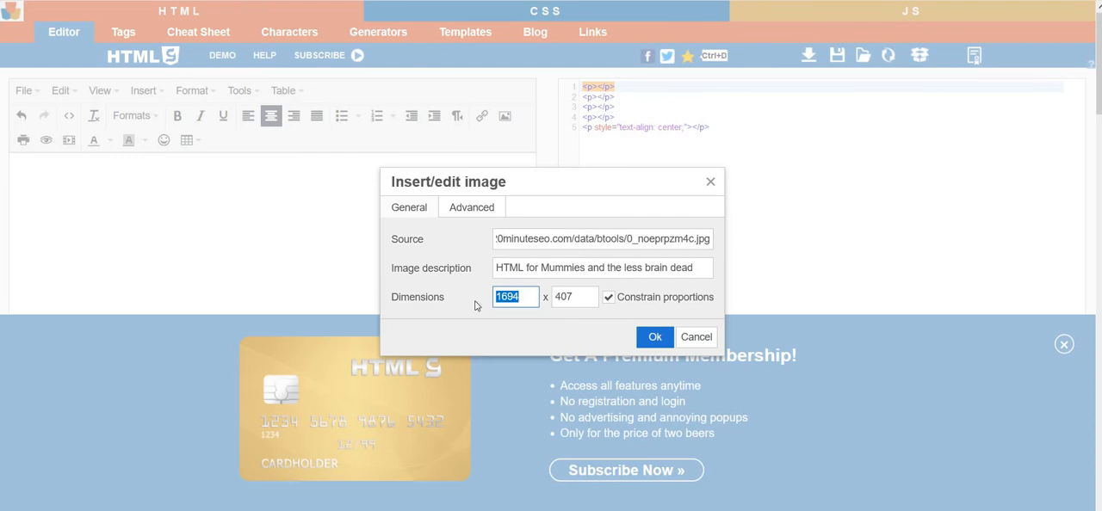
{"action": "type", "text": "750"}
{"action": "key", "text": "BackSpace"}
{"action": "key", "text": "BackSpace"}
{"action": "type", "text": "70"}
{"action": "left_click", "coordinate": [543, 332]}
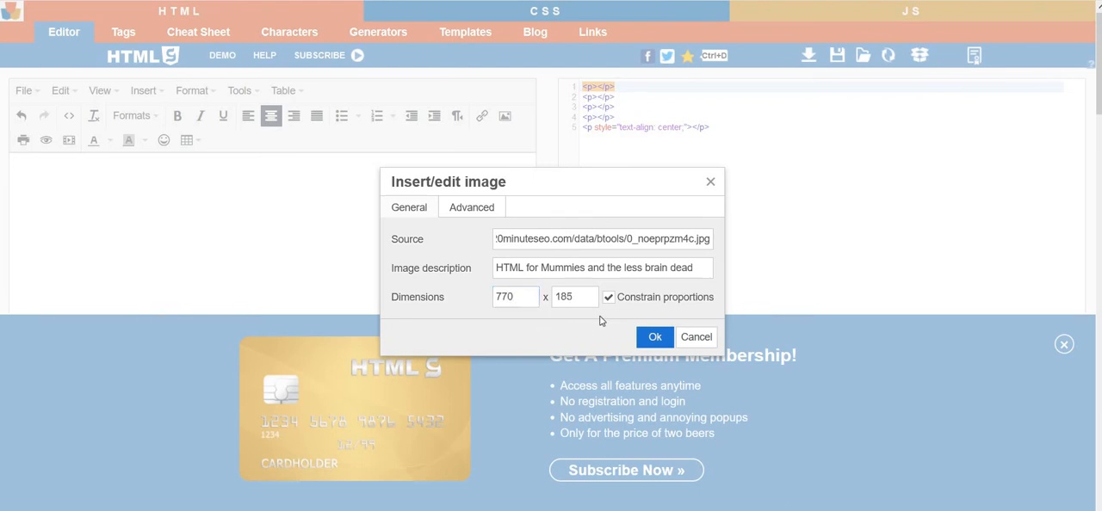
{"action": "left_click", "coordinate": [654, 337]}
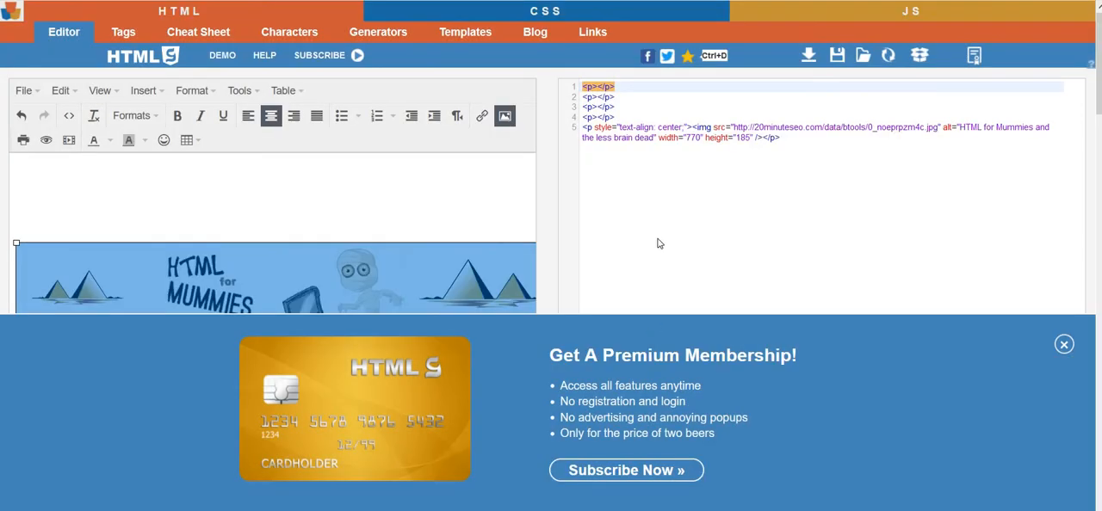
Check the inserted banner image, deselect it and copy all of the generated HTML code.
{"action": "scroll", "coordinate": [658, 244], "scroll_direction": "down", "scroll_amount": 1}
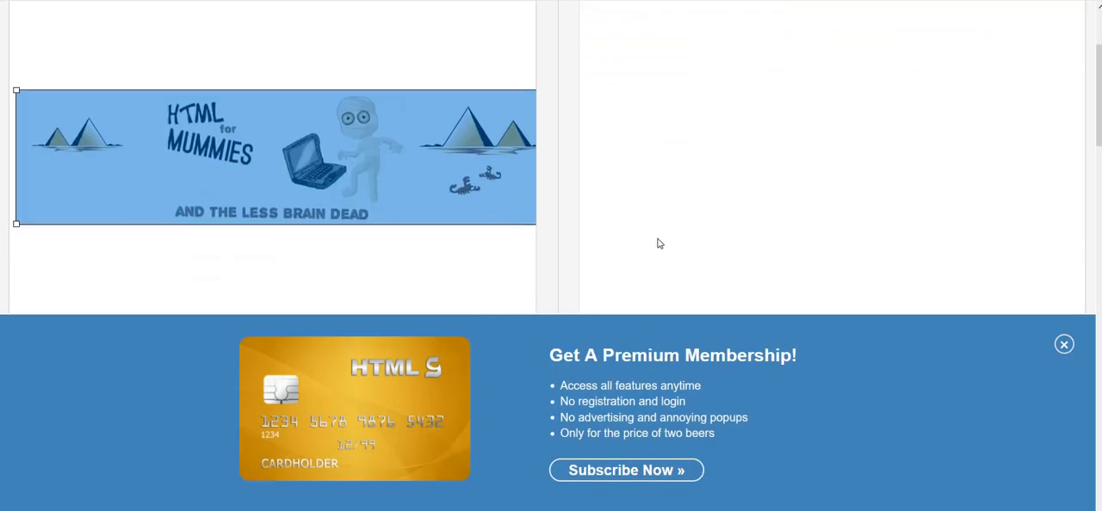
{"action": "scroll", "coordinate": [660, 243], "scroll_direction": "up", "scroll_amount": 1}
{"action": "scroll", "coordinate": [660, 243], "scroll_direction": "down", "scroll_amount": 2}
{"action": "scroll", "coordinate": [657, 244], "scroll_direction": "up", "scroll_amount": 2}
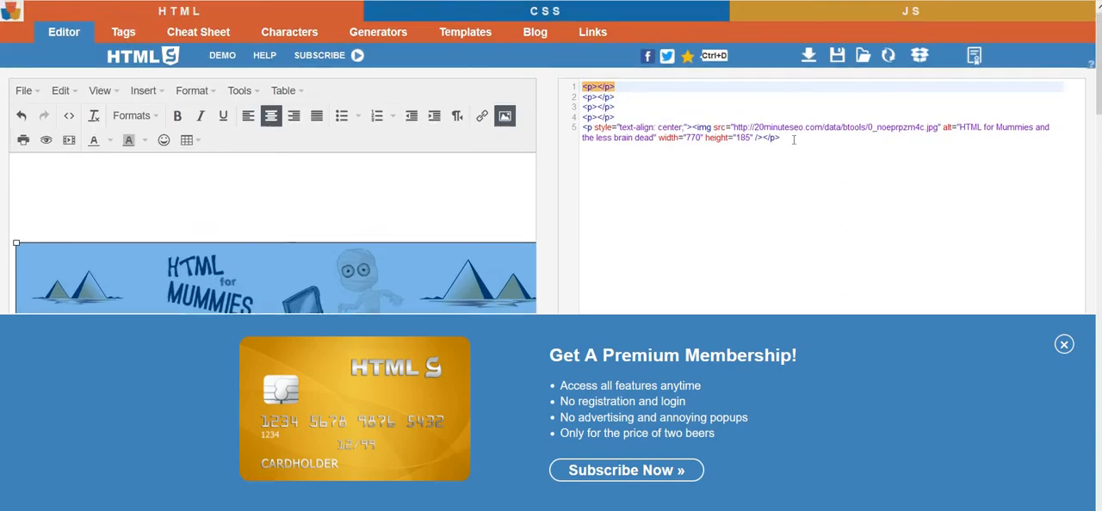
{"action": "left_click", "coordinate": [445, 202]}
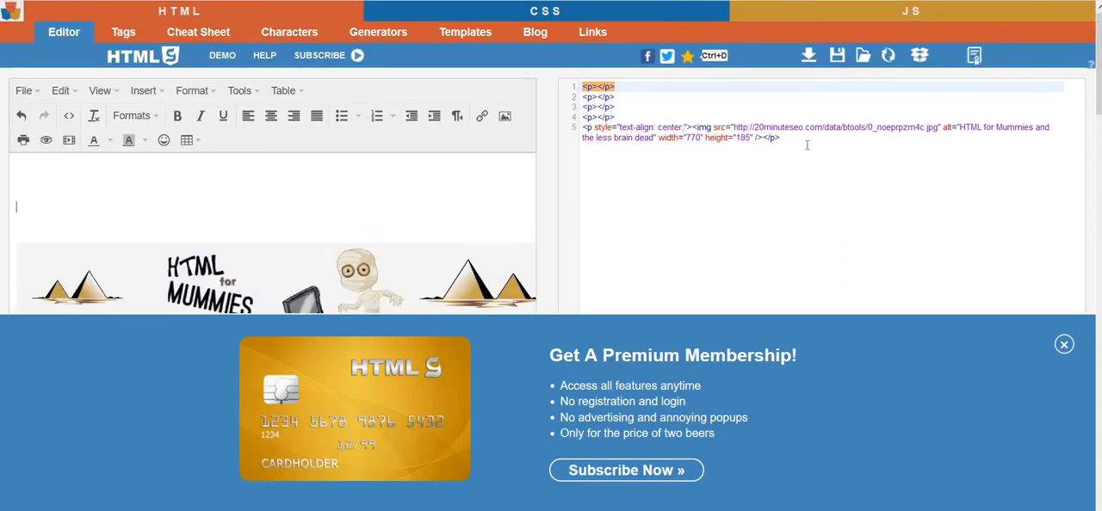
{"action": "left_click_drag", "start_coordinate": [806, 144], "coordinate": [561, 82]}
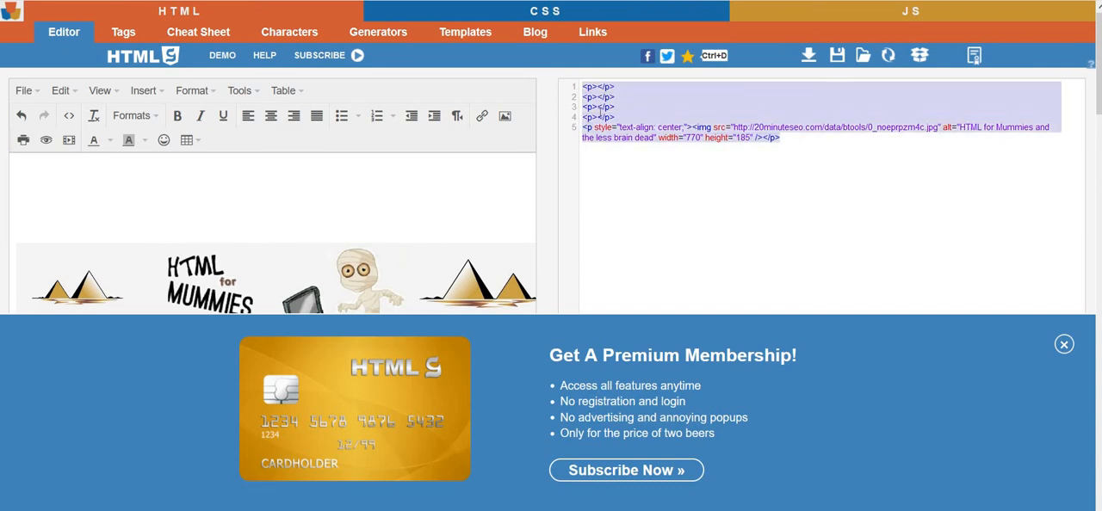
{"action": "right_click", "coordinate": [600, 110]}
{"action": "left_click", "coordinate": [647, 152]}
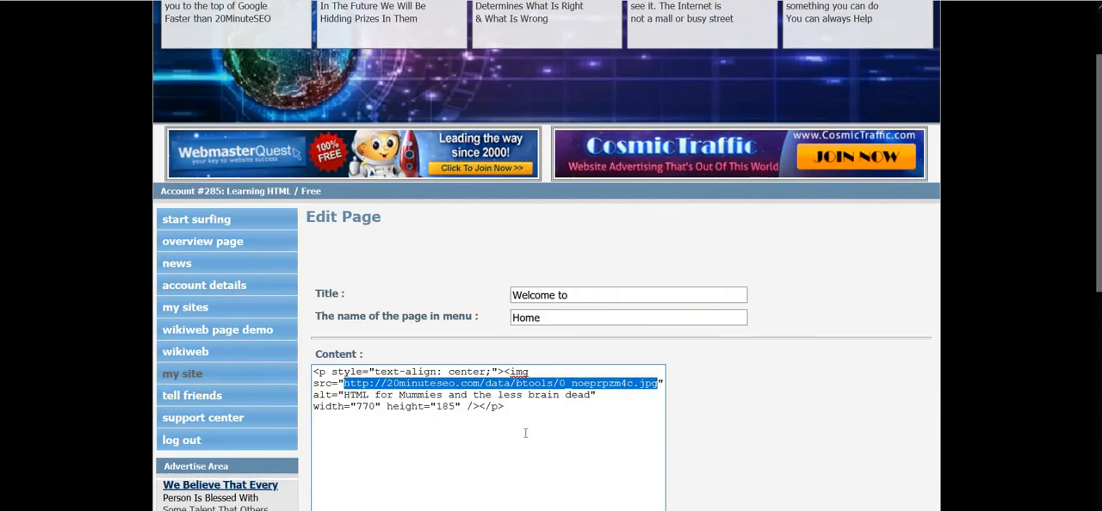
Switch back to the 20 Minute SEO page editor, replace the Home page's content with the copied code and save it.
{"action": "key", "text": "ctrl+a"}
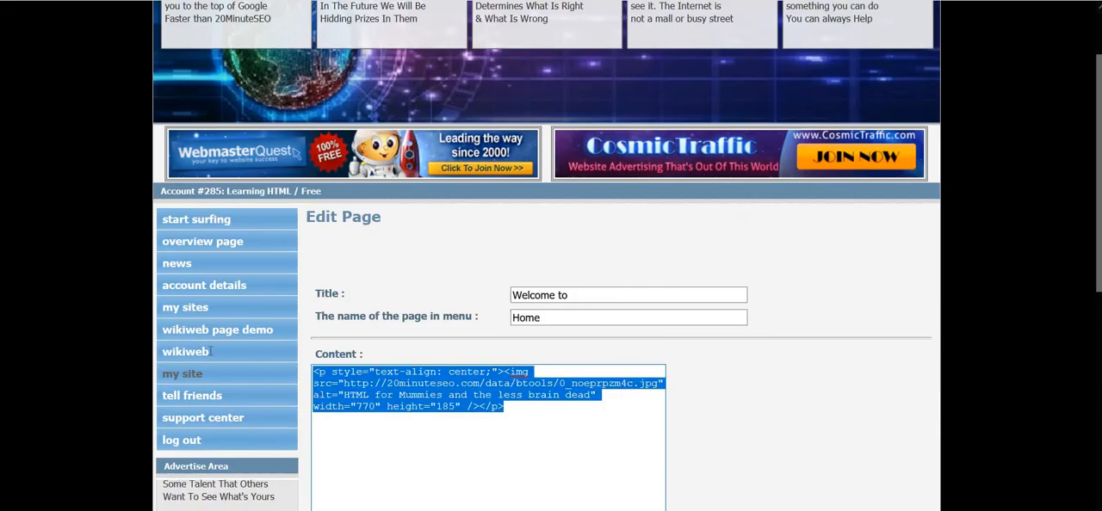
{"action": "key", "text": "ctrl+v"}
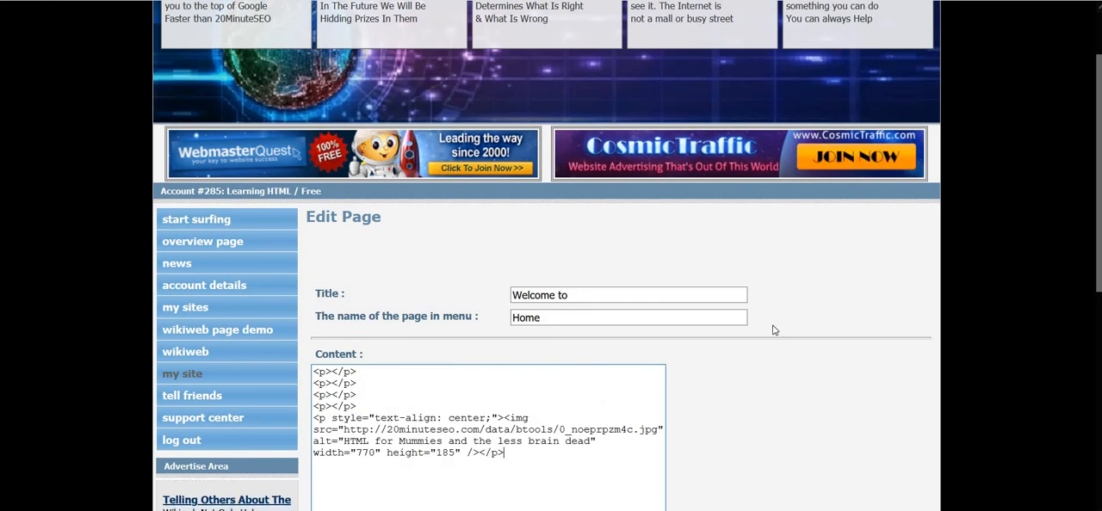
{"action": "scroll", "coordinate": [592, 408], "scroll_direction": "down", "scroll_amount": 3}
{"action": "left_click", "coordinate": [536, 420]}
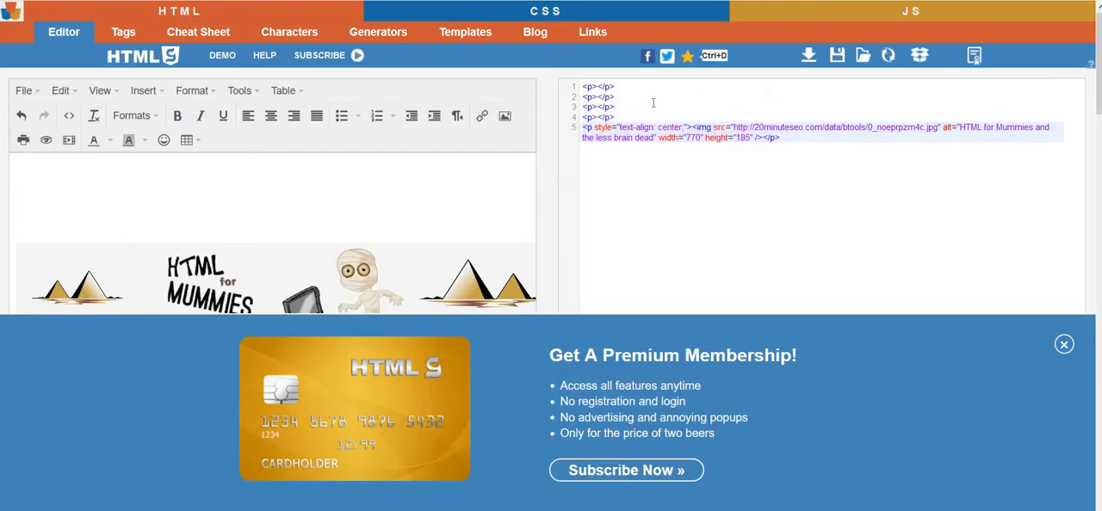
Return to the HTMLG editor and add two more blank lines above the banner image.
{"action": "left_click", "coordinate": [651, 104]}
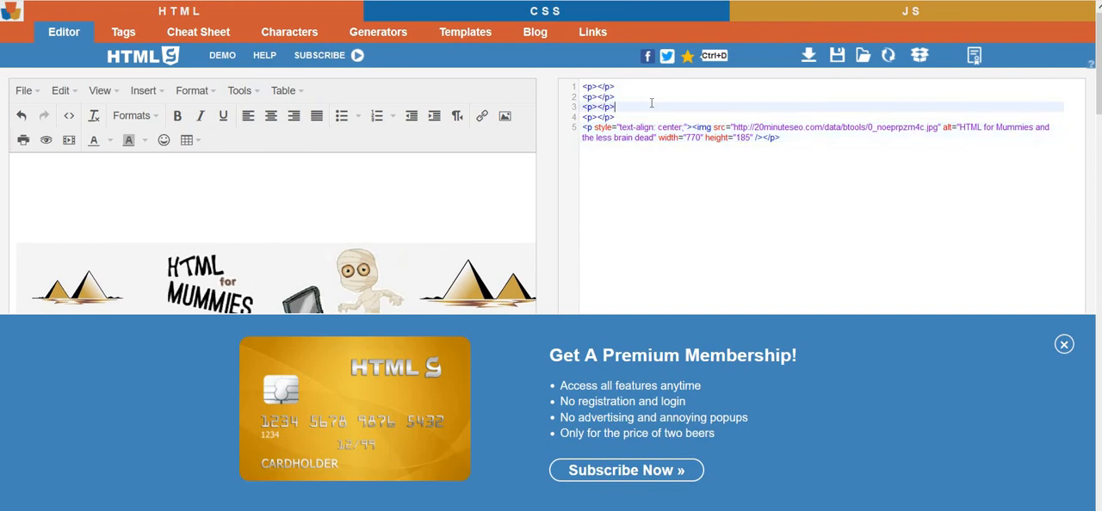
{"action": "left_click", "coordinate": [64, 191]}
{"action": "key", "text": "Return"}
{"action": "key", "text": "Return"}
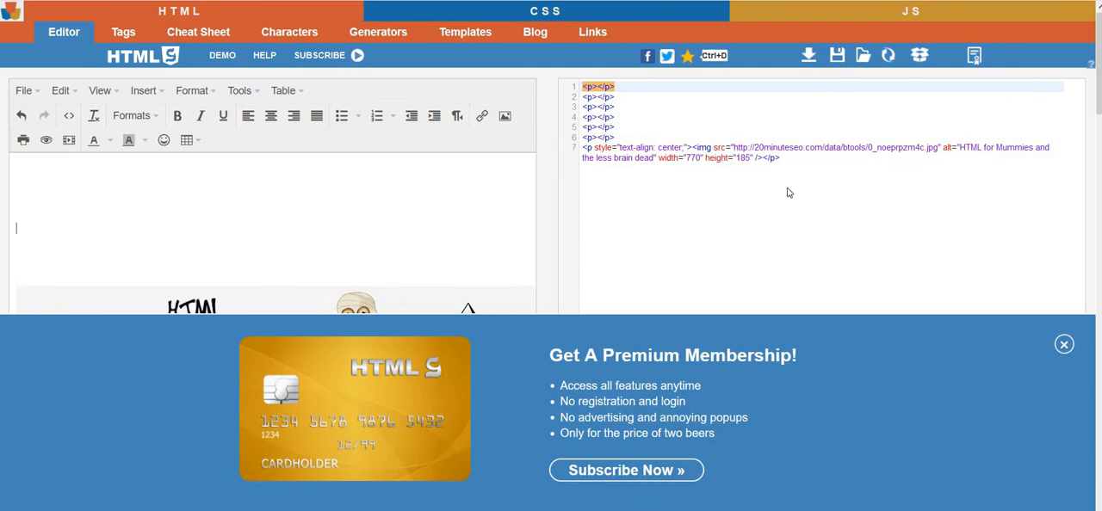
Copy all of the updated HTML code, including the extra blank paragraphs.
{"action": "left_click", "coordinate": [792, 159]}
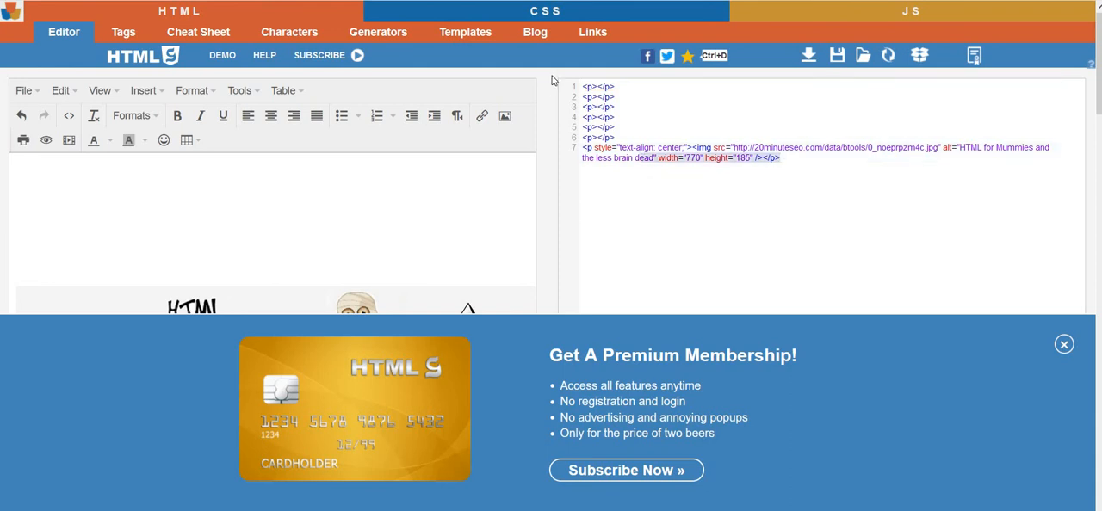
{"action": "key", "text": "ctrl+a"}
{"action": "right_click", "coordinate": [638, 139]}
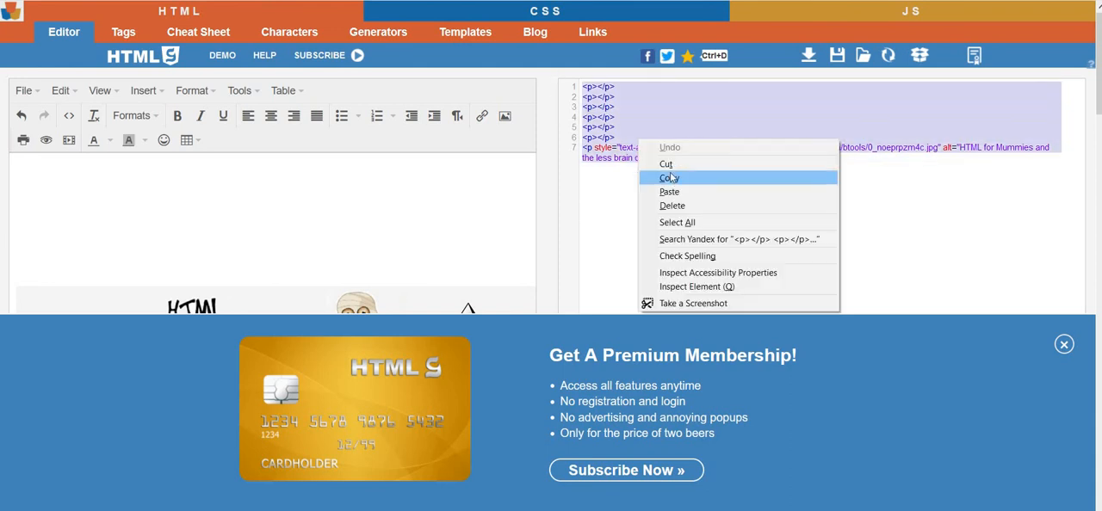
{"action": "left_click", "coordinate": [670, 179]}
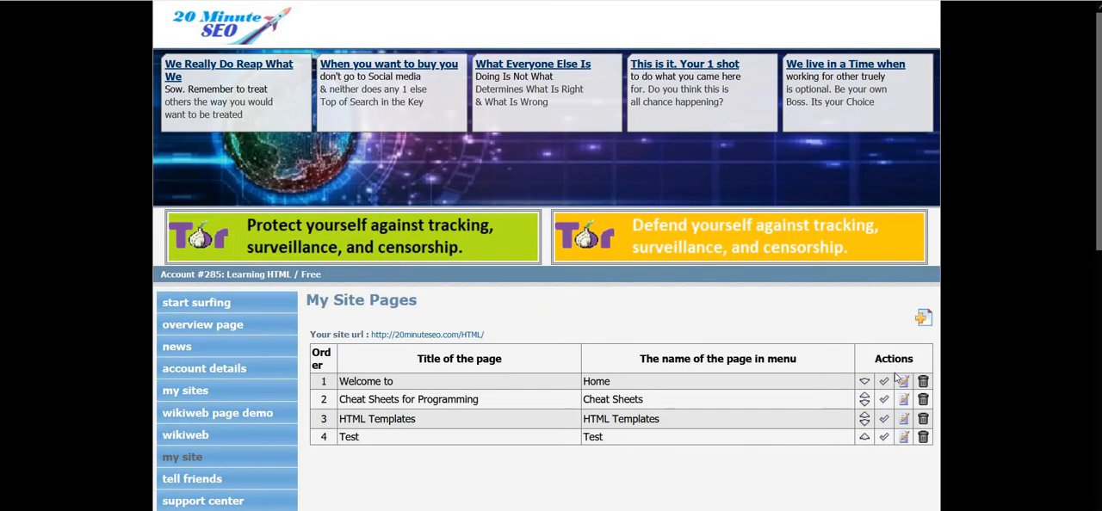
Open the Home page for editing, replace its content with the copied HTML containing six blank paragraphs above the banner, and update the page.
{"action": "left_click", "coordinate": [903, 382]}
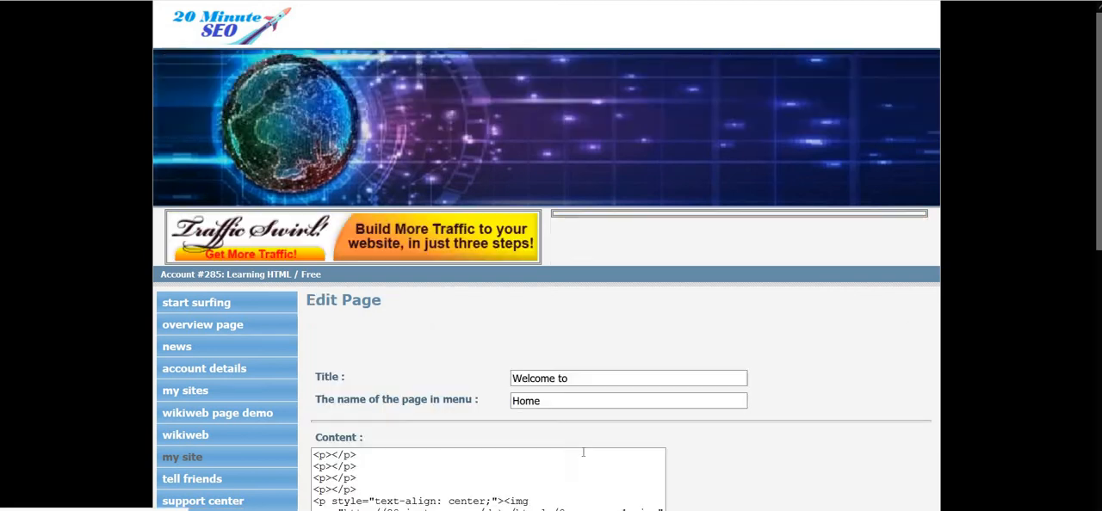
{"action": "scroll", "coordinate": [457, 480], "scroll_direction": "down", "scroll_amount": 1}
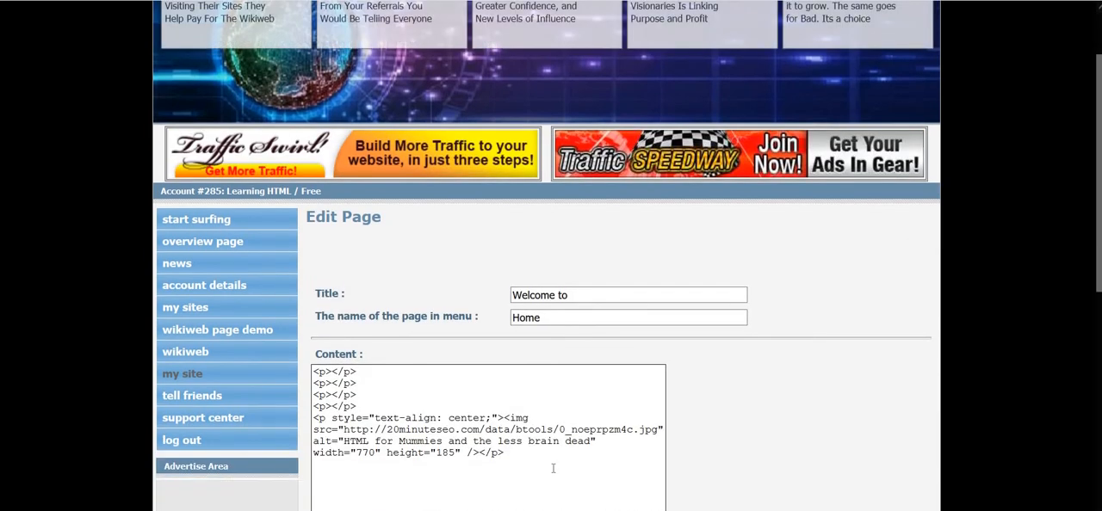
{"action": "left_click_drag", "start_coordinate": [362, 429], "coordinate": [504, 453]}
{"action": "key", "text": "ctrl+a"}
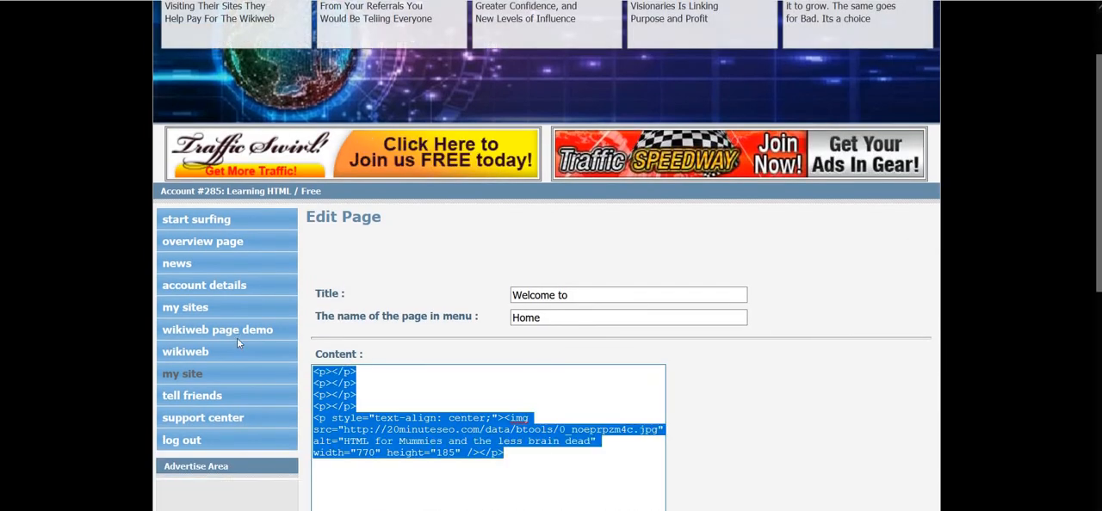
{"action": "key", "text": "Delete"}
{"action": "key", "text": "ctrl+v"}
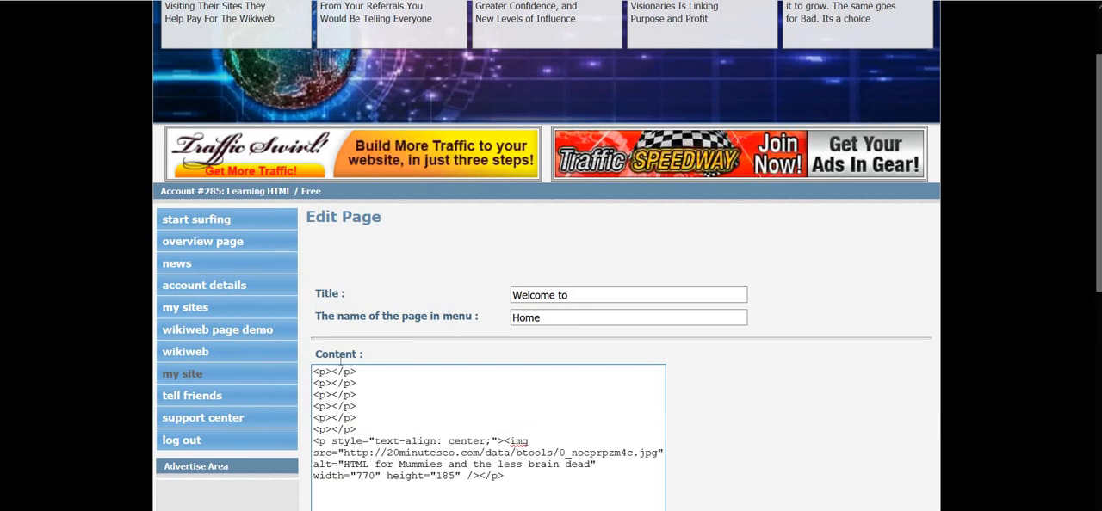
{"action": "scroll", "coordinate": [705, 296], "scroll_direction": "down", "scroll_amount": 3}
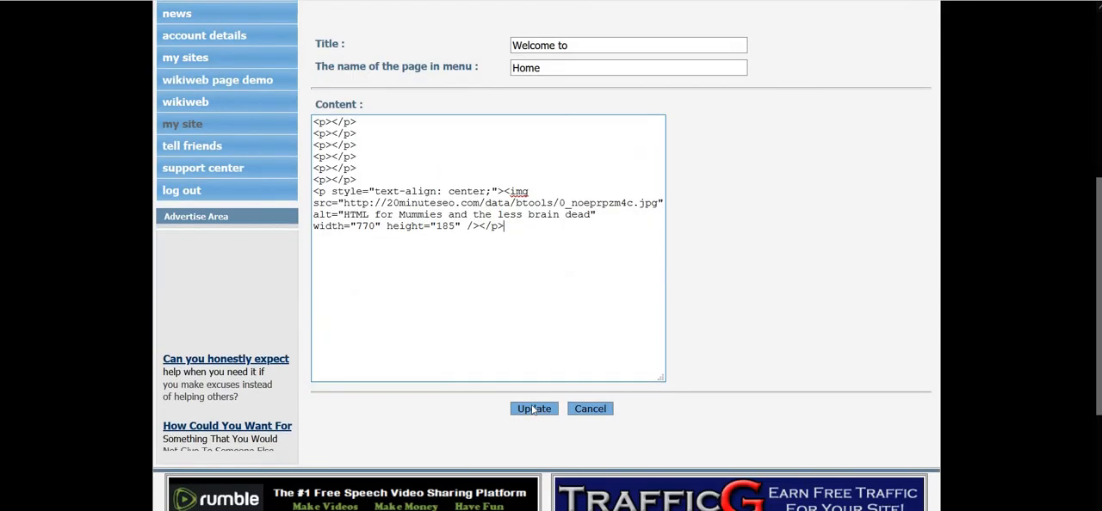
{"action": "left_click", "coordinate": [533, 410]}
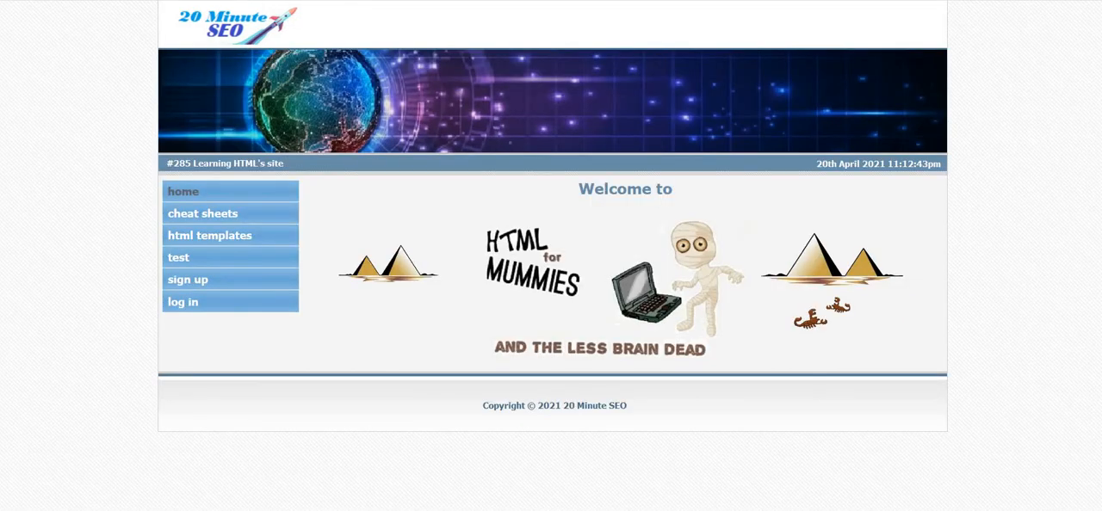
Reload the public Home page to check the spacing above the banner, and switch to the banner image in Paint.
{"action": "key", "text": "F5"}
{"action": "mouse_move", "coordinate": [631, 485]}
{"action": "left_click", "coordinate": [725, 494]}
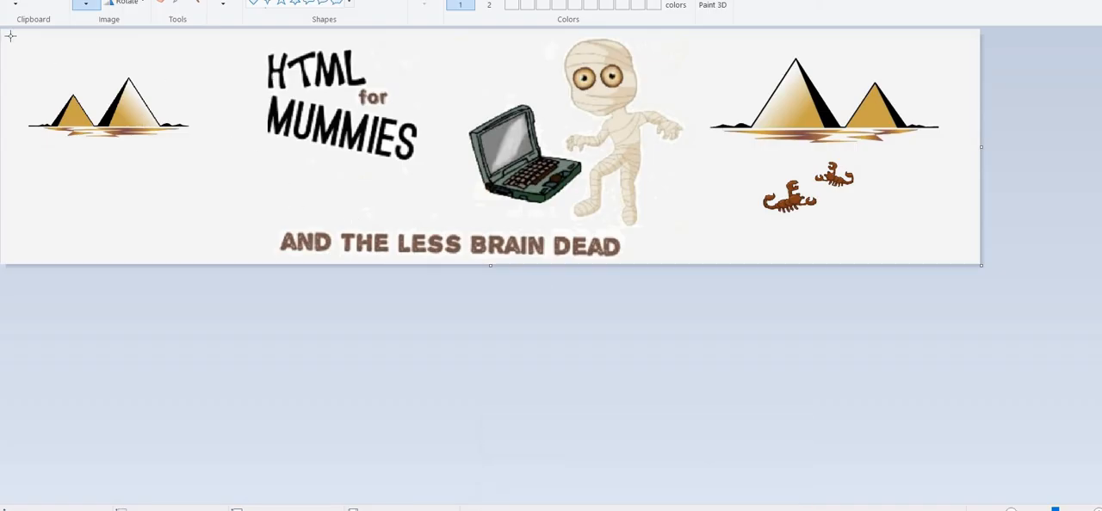
Select nearly the whole banner artwork, just inside the edges of the image, and cut it out.
{"action": "left_click_drag", "start_coordinate": [10, 35], "coordinate": [776, 289]}
{"action": "left_click_drag", "start_coordinate": [1041, 290], "coordinate": [973, 258]}
{"action": "key", "text": "Delete"}
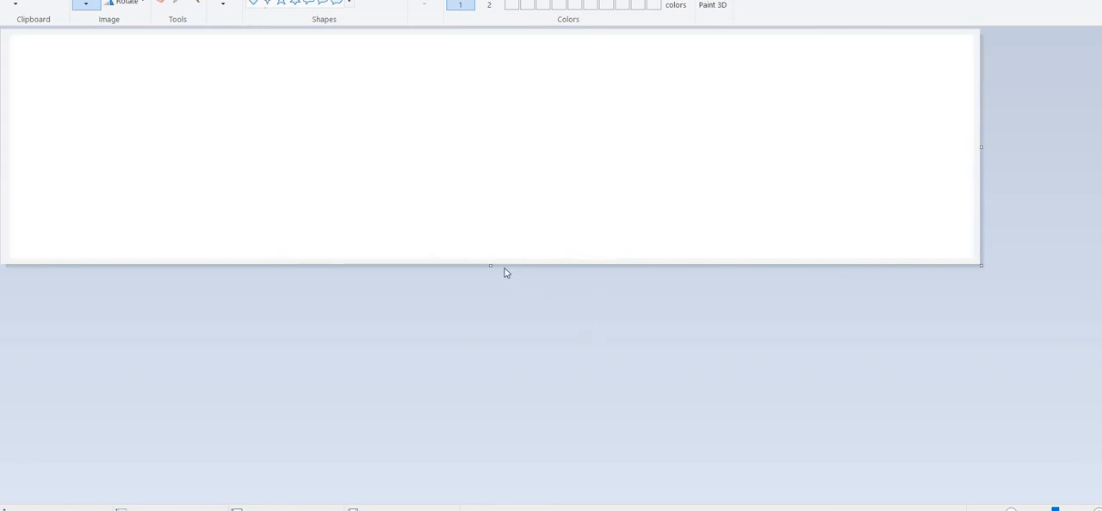
Extend the canvas downward to about twice its height, paste the banner artwork back and move it to the vertical middle.
{"action": "left_click_drag", "start_coordinate": [490, 265], "coordinate": [506, 492]}
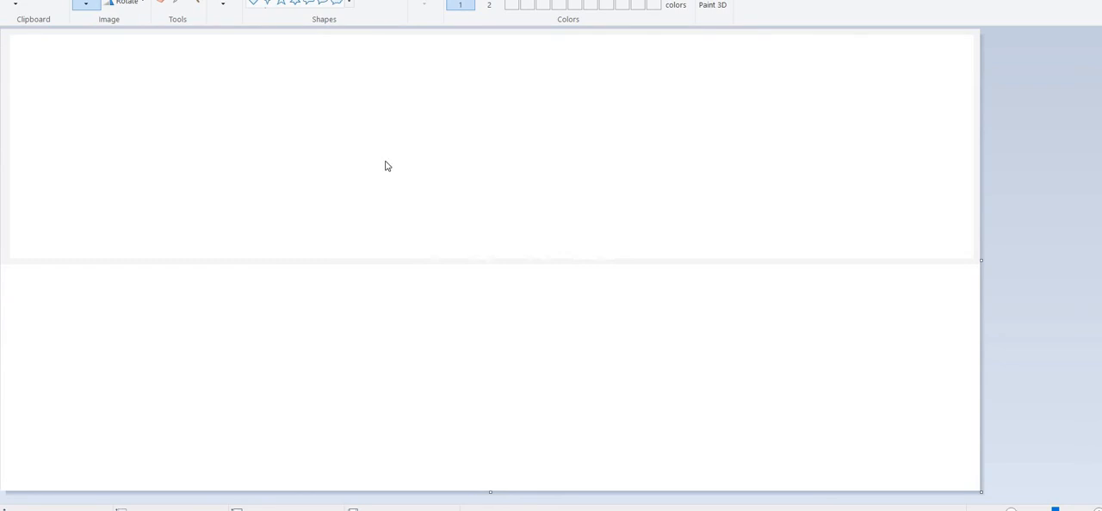
{"action": "right_click", "coordinate": [315, 325]}
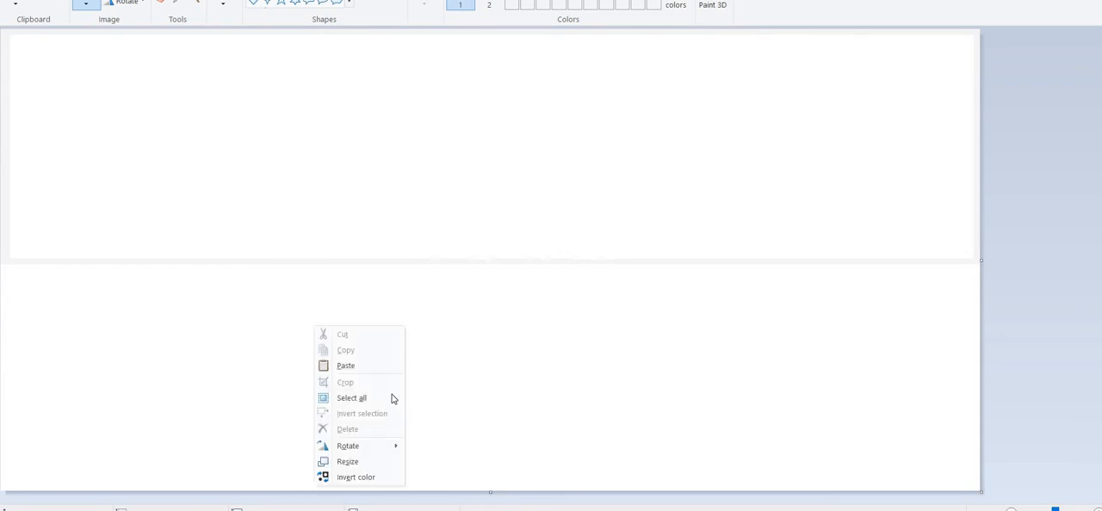
{"action": "left_click", "coordinate": [364, 368]}
{"action": "left_click_drag", "start_coordinate": [422, 121], "coordinate": [445, 226]}
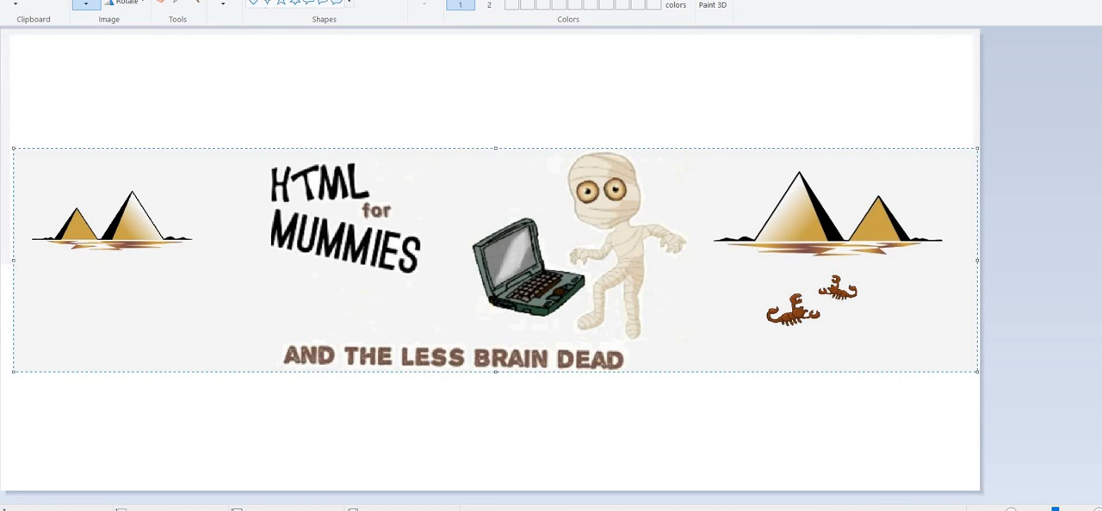
Fill the white areas above and below the banner artwork with its light grey background colour.
{"action": "left_click", "coordinate": [265, 76]}
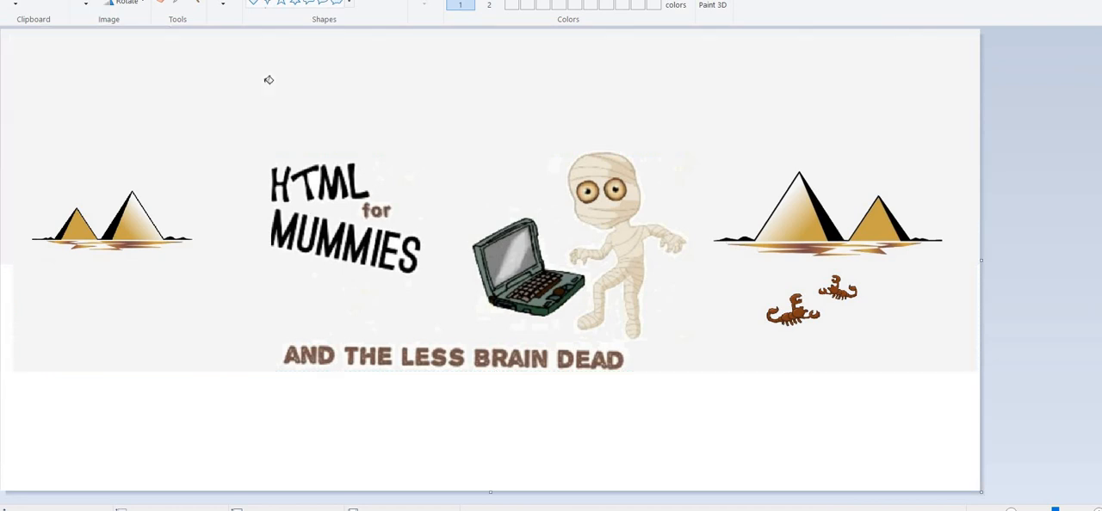
{"action": "left_click", "coordinate": [446, 413]}
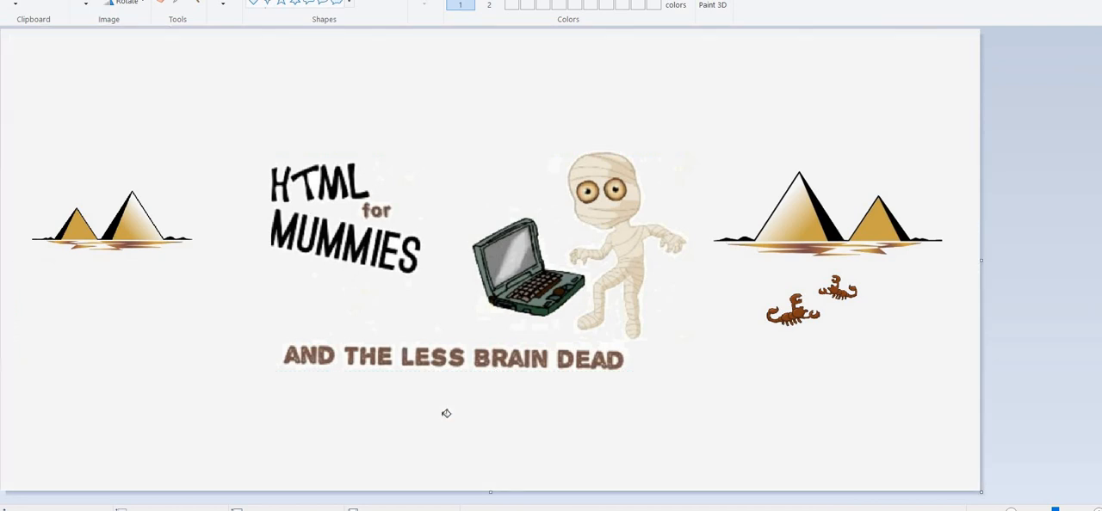